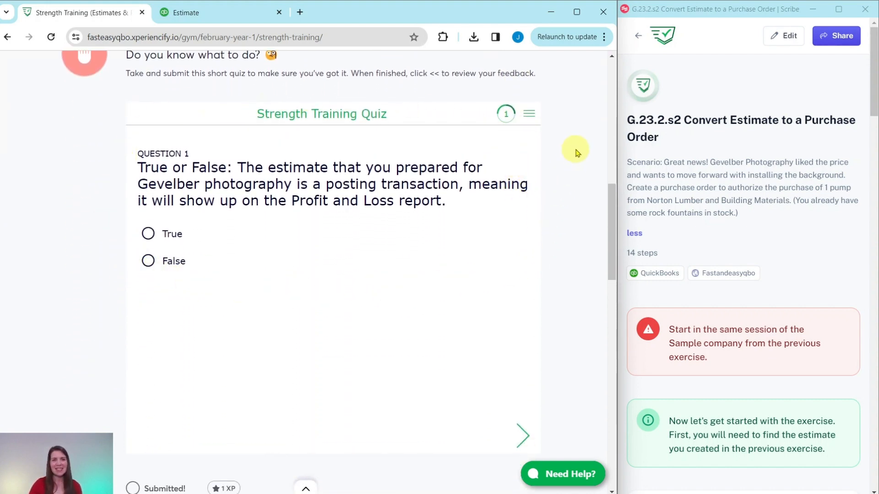
Review the lesson's hands-on practice list and the opening instructions for converting an estimate to a purchase order
scroll(576, 153, down, 10)
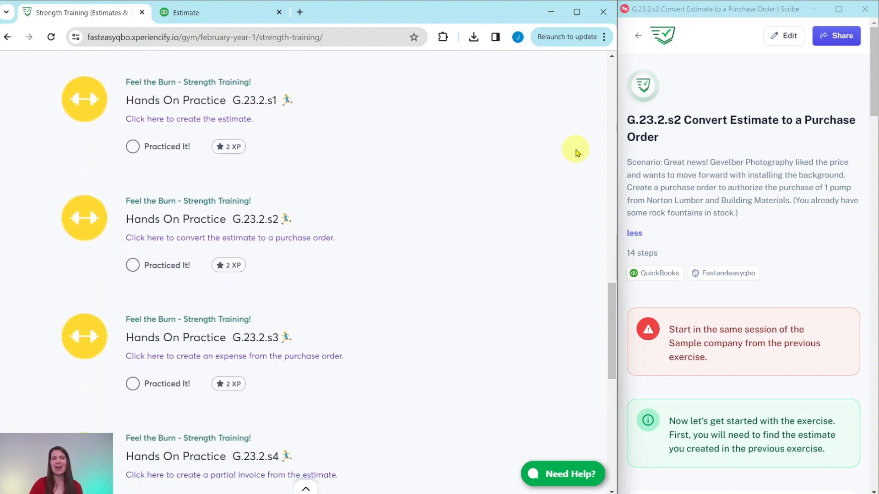
scroll(577, 152, down, 4)
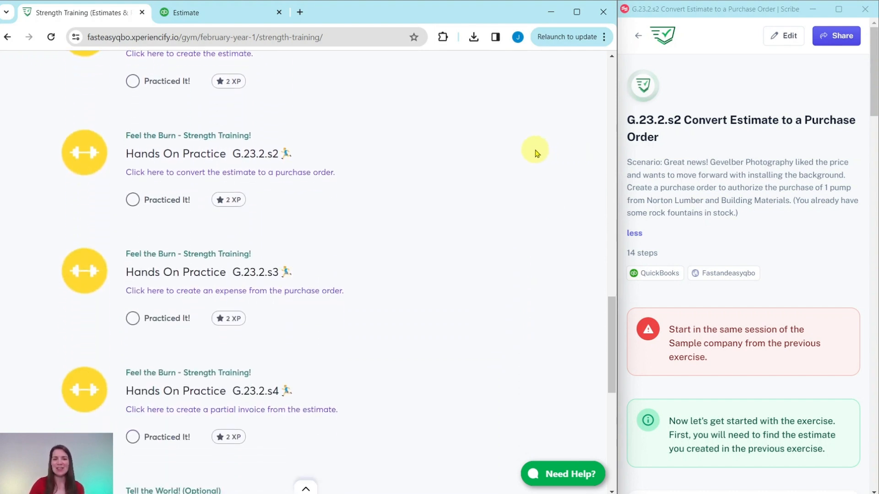
scroll(531, 153, down, 3)
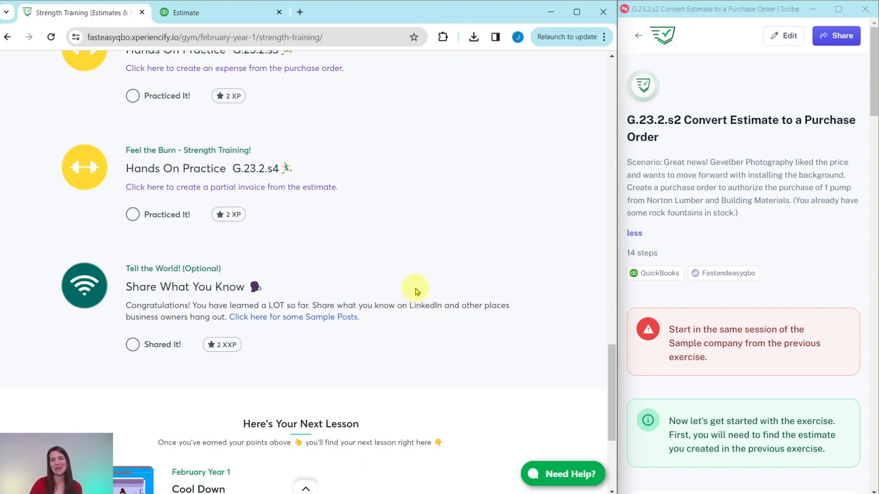
scroll(413, 289, up, 6)
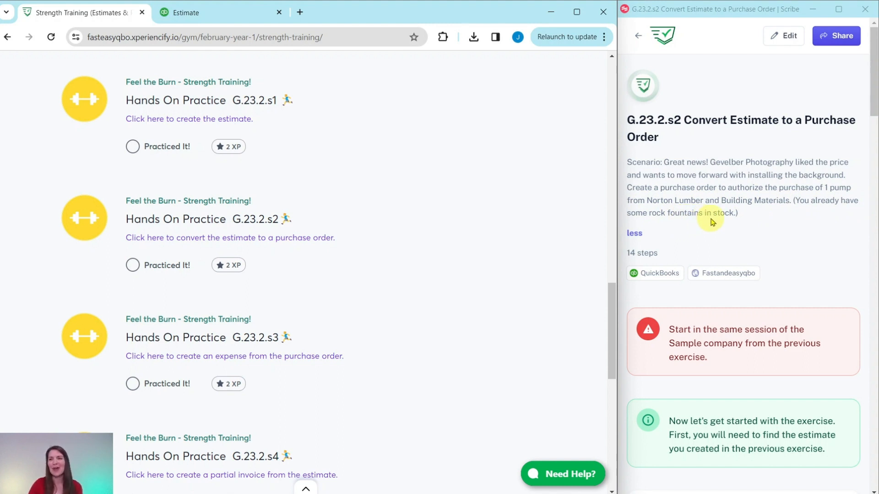
scroll(713, 221, down, 4)
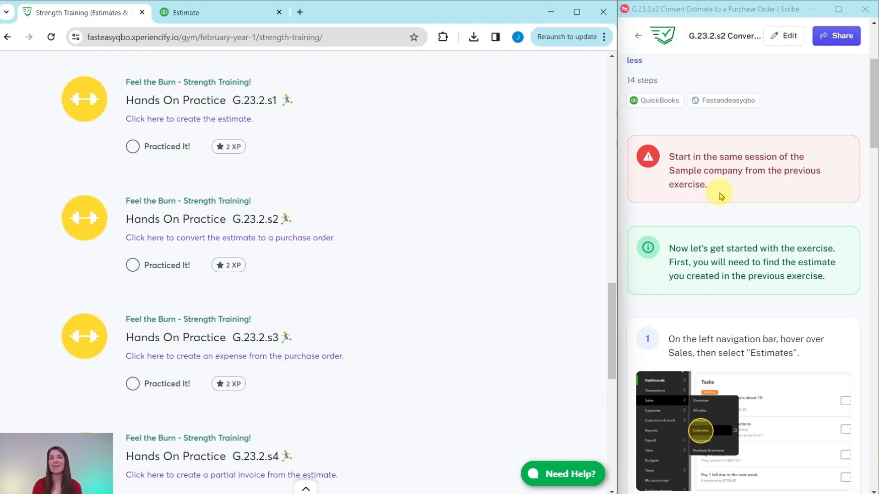
scroll(750, 170, down, 4)
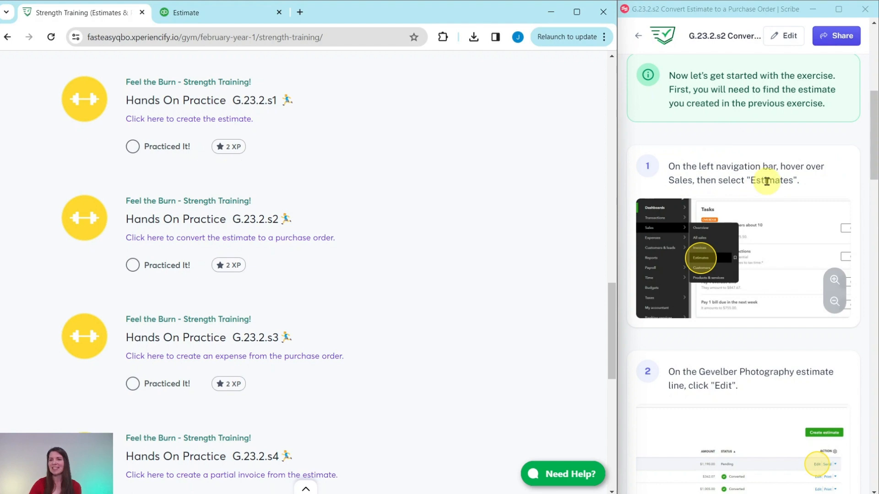
Switch to QuickBooks and open the Gevelber Photography estimate for editing from the sales estimates list
click(237, 15)
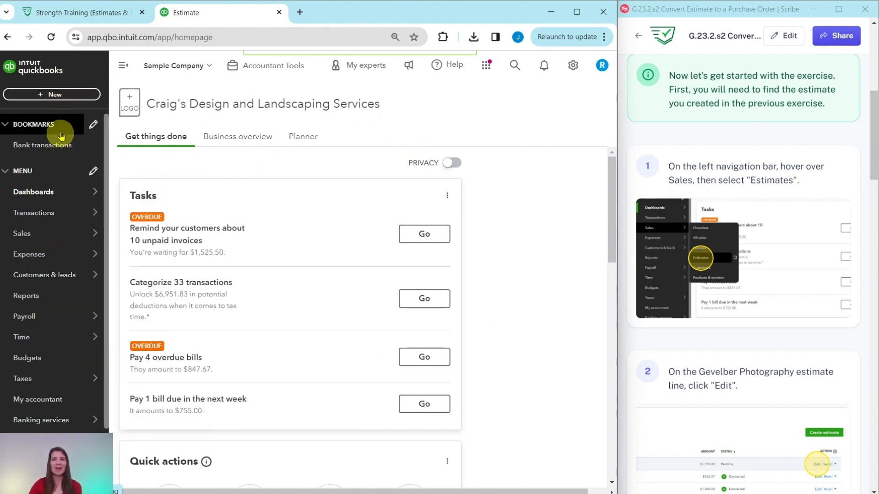
mouse_move(24, 232)
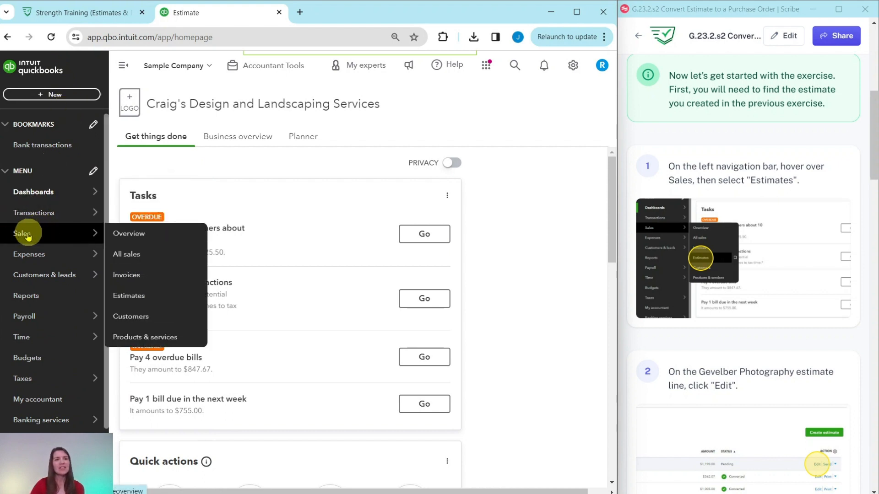
click(133, 298)
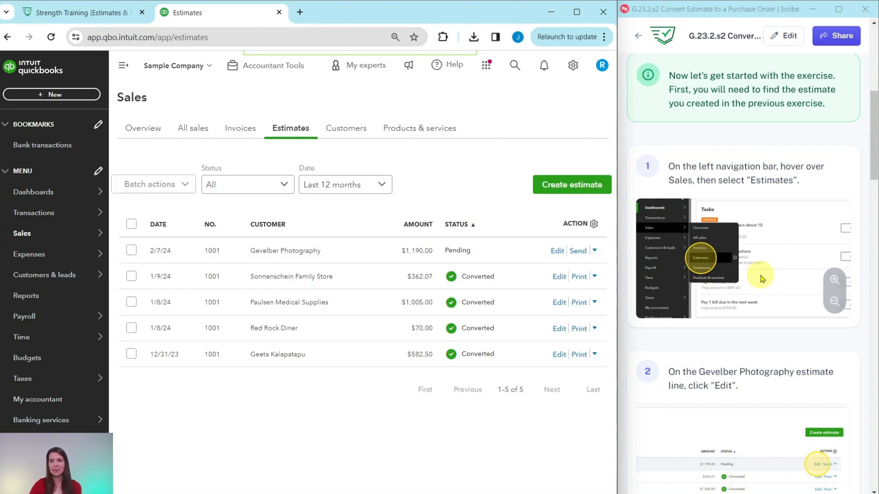
scroll(761, 279, down, 4)
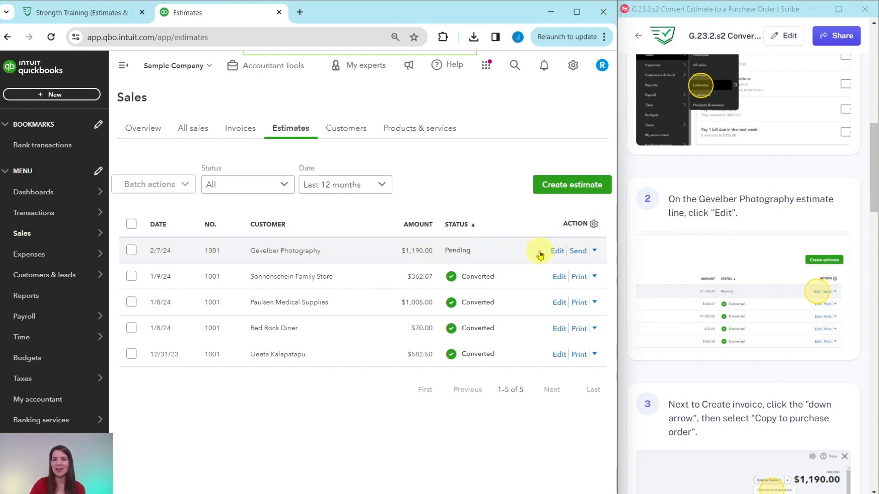
click(557, 252)
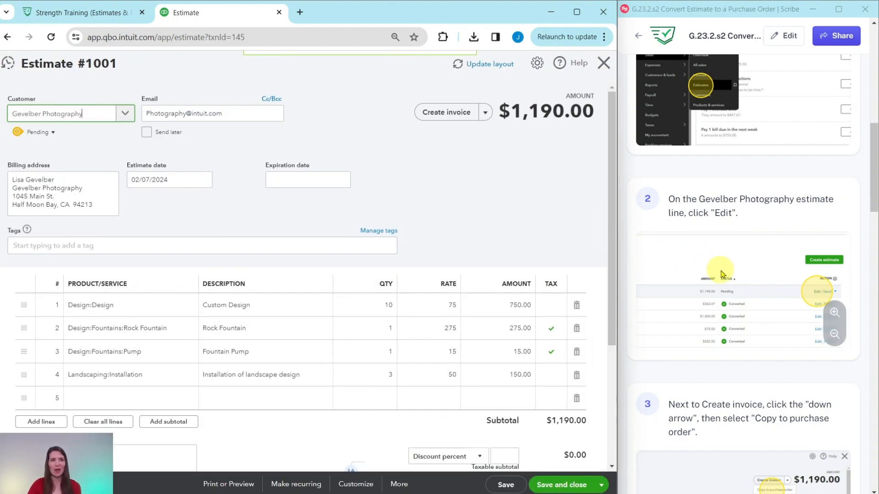
Copy the Gevelber Photography estimate to a purchase order and accept the notice about items that may not carry over
scroll(744, 274, down, 5)
scroll(720, 264, down, 2)
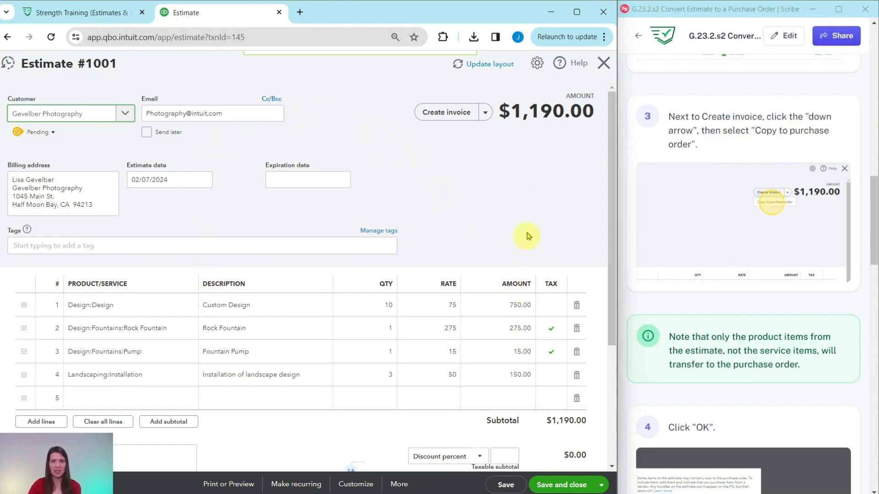
click(486, 114)
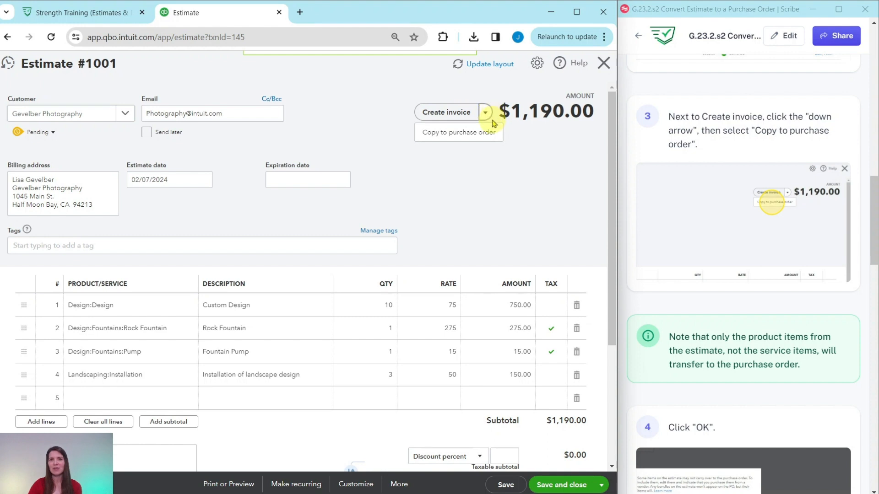
click(456, 135)
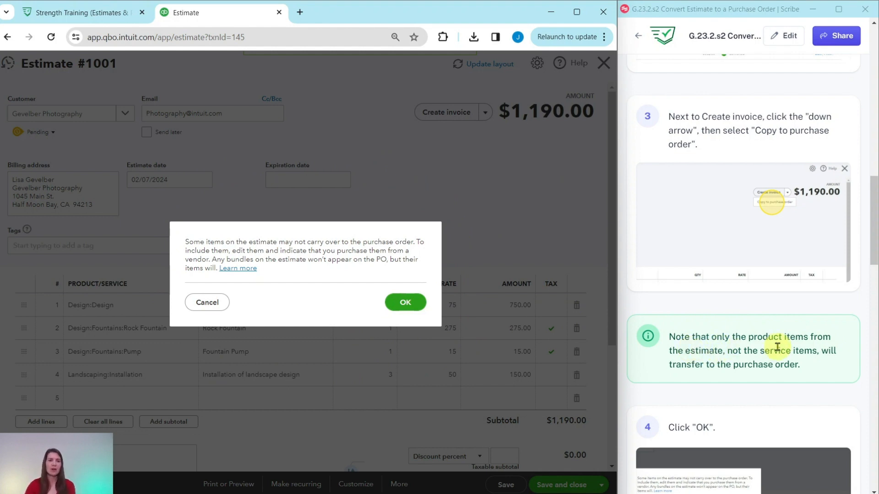
scroll(777, 347, down, 5)
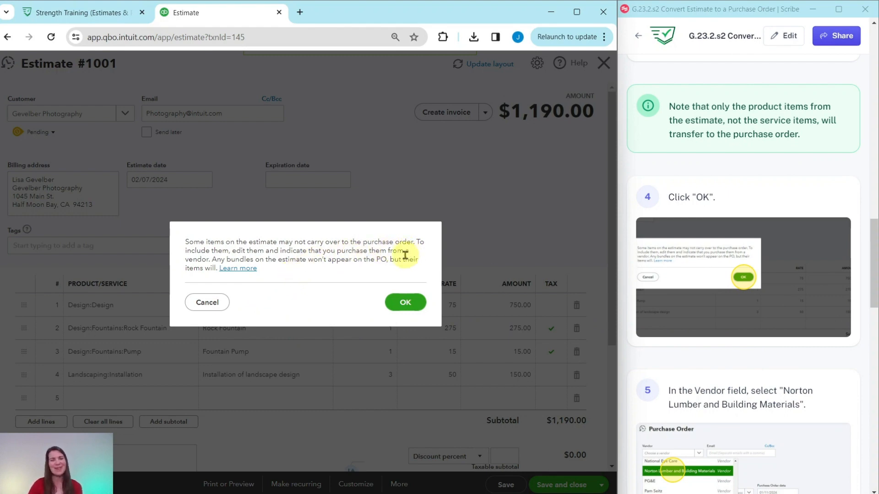
click(406, 303)
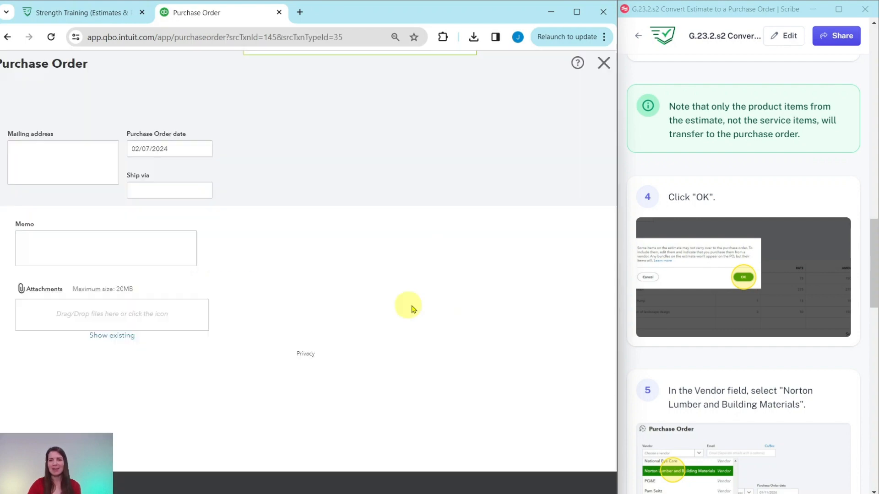
Set the purchase order's vendor to Norton Lumber and Building Materials
scroll(778, 275, down, 2)
scroll(773, 277, down, 4)
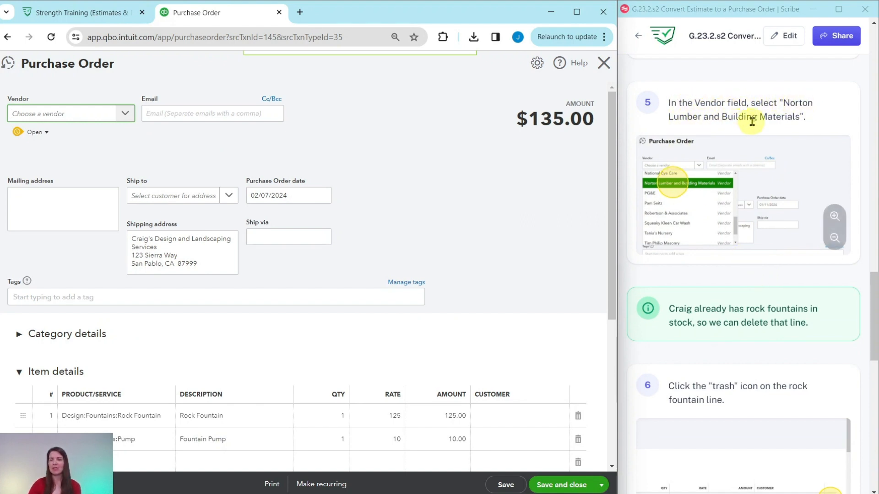
click(59, 117)
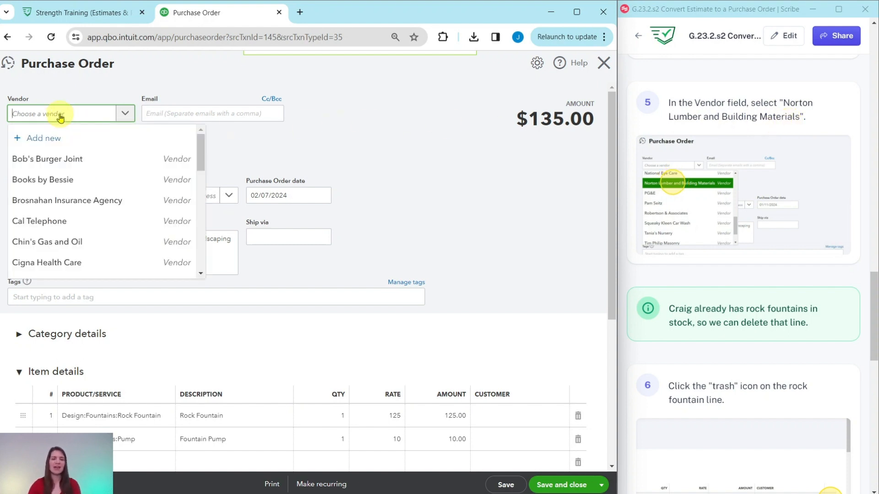
text(norton)
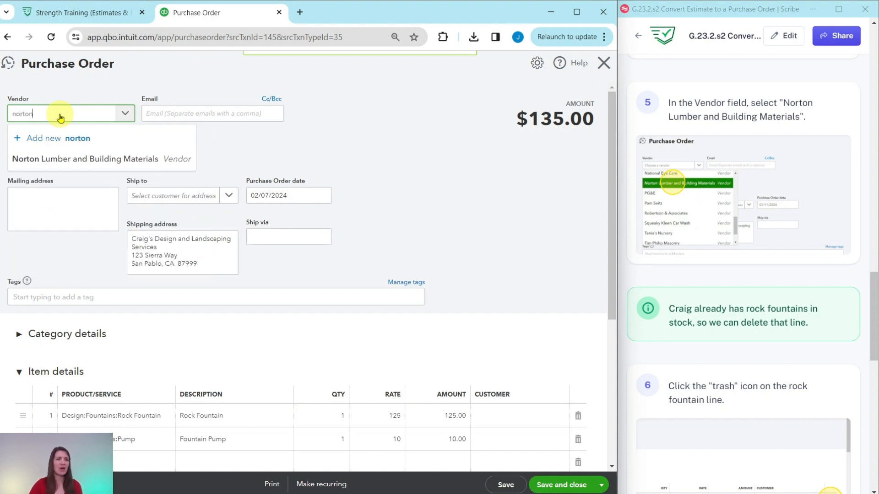
click(74, 160)
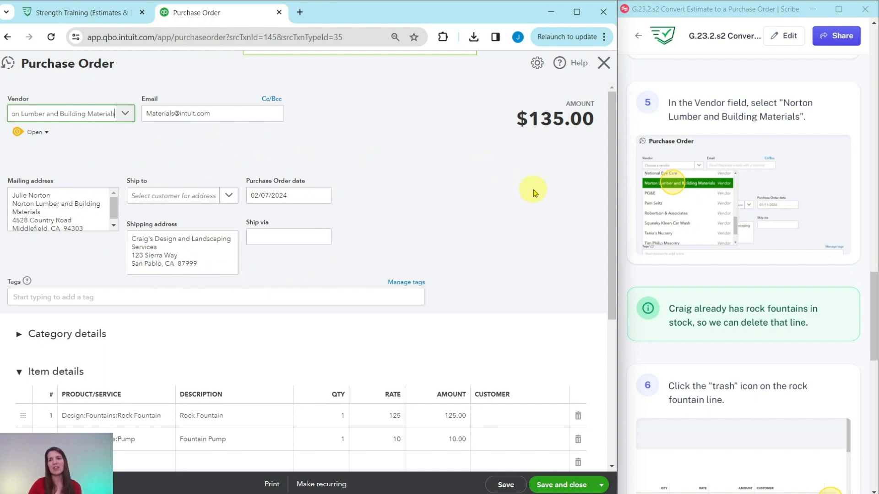
Delete the Rock Fountain line from the purchase order's item details
scroll(526, 187, down, 4)
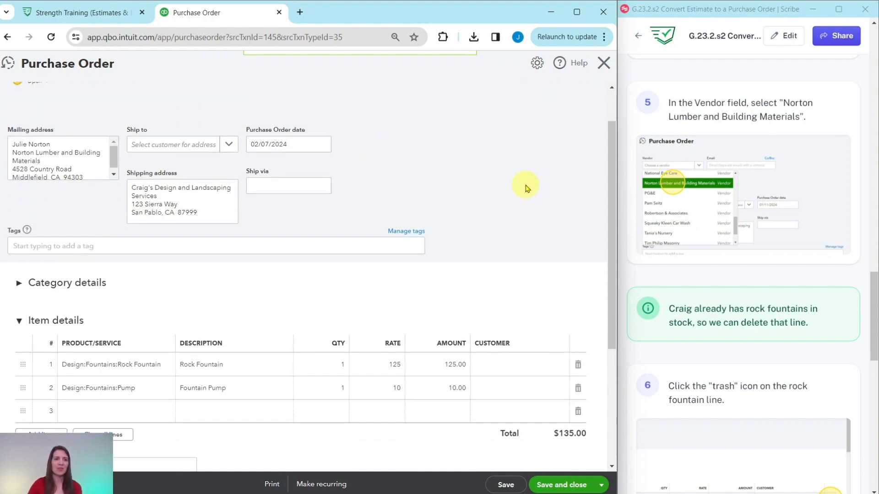
scroll(730, 259, down, 3)
scroll(729, 258, down, 1)
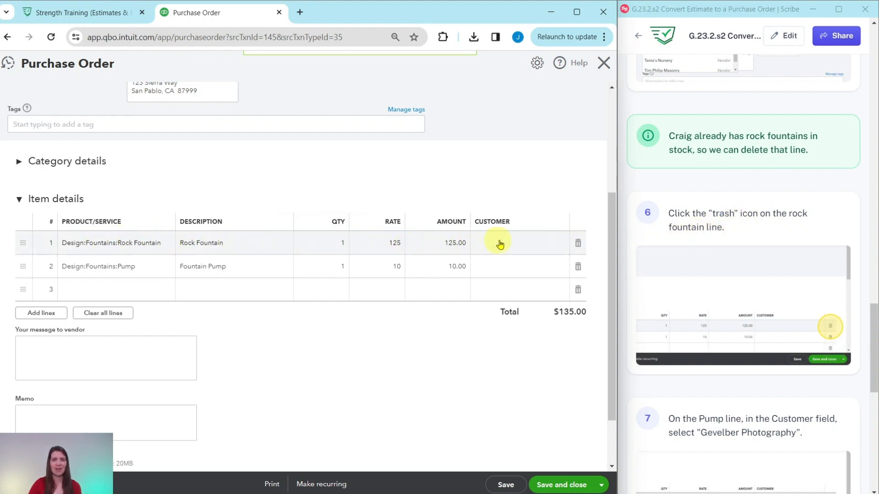
click(578, 244)
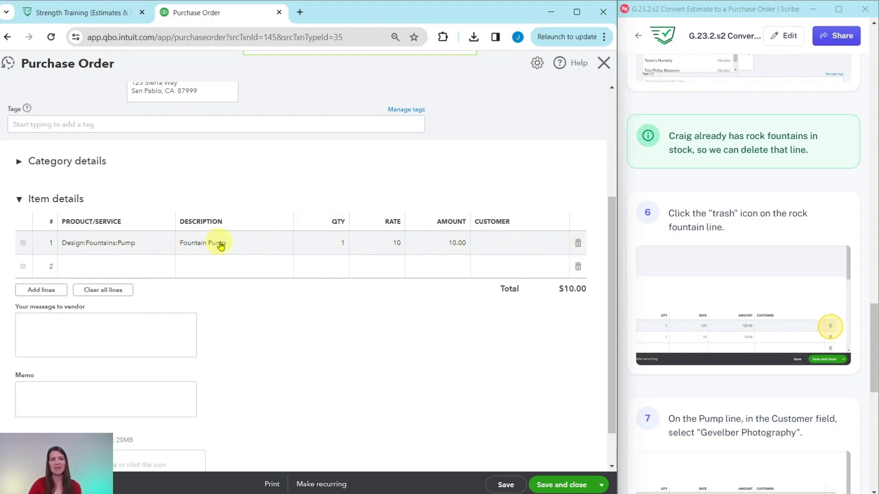
Assign Gevelber Photography as the customer on the Fountain Pump line of the purchase order
scroll(682, 237, down, 2)
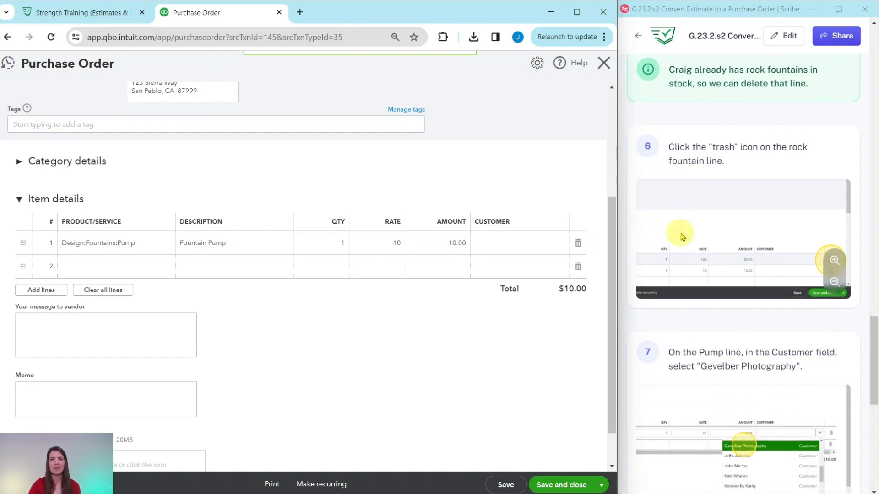
scroll(682, 237, down, 5)
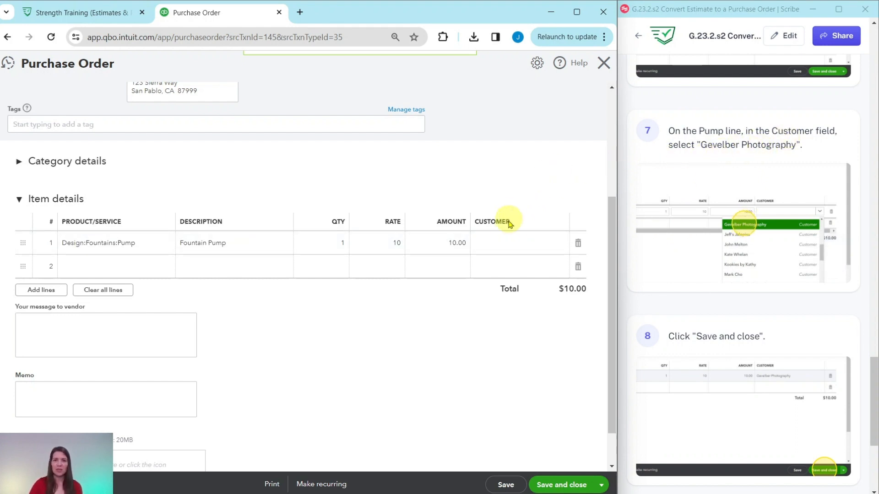
click(508, 243)
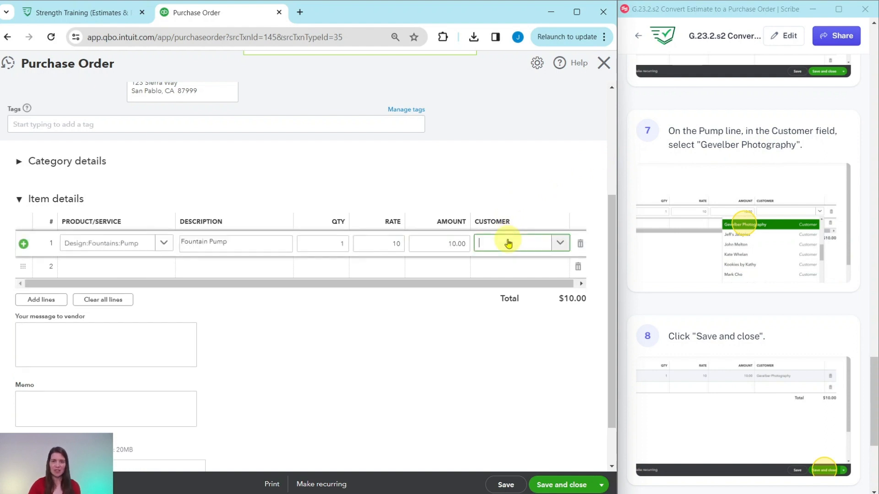
click(559, 244)
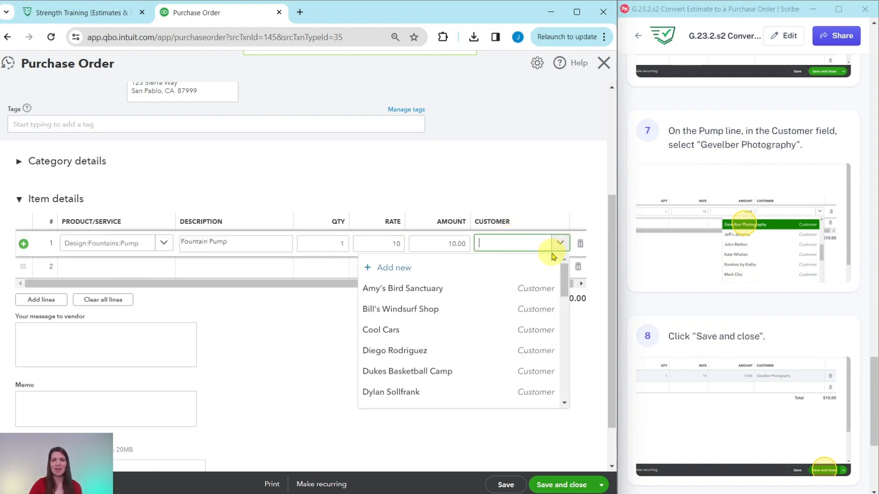
scroll(549, 276, down, 2)
scroll(547, 288, down, 1)
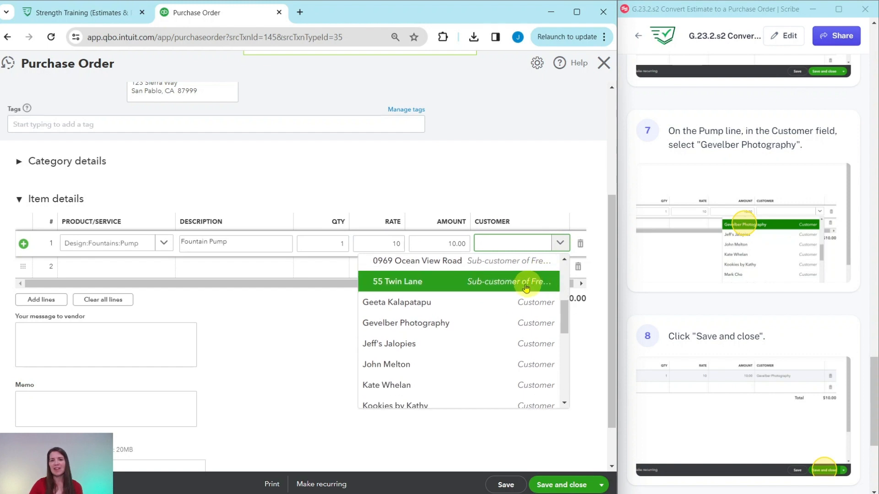
click(403, 327)
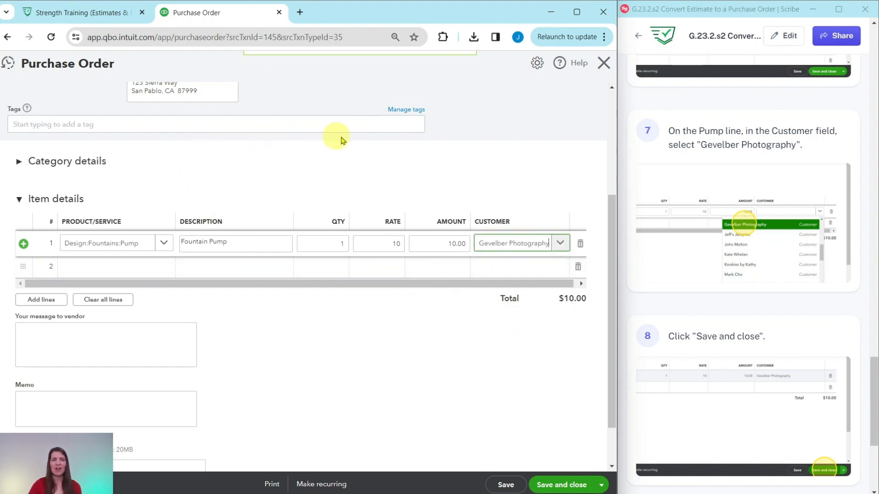
Review the completed purchase order against the remaining exercise instructions, and save and close it
scroll(435, 230, up, 4)
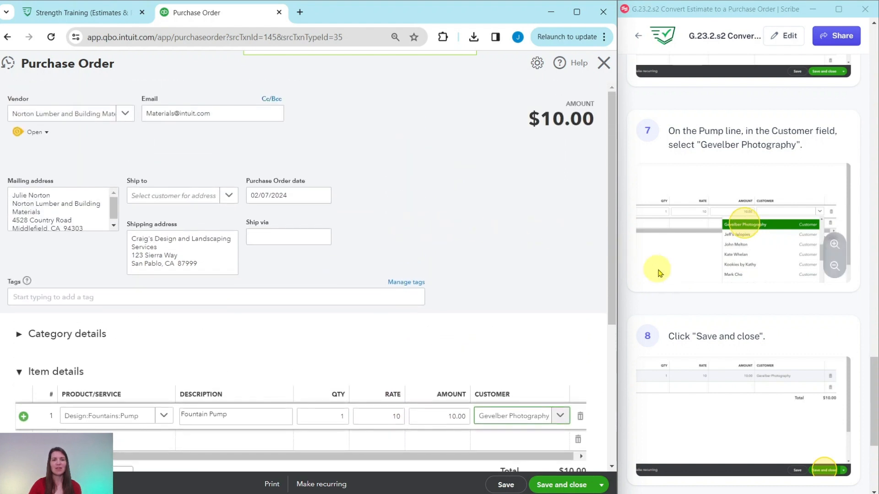
scroll(693, 269, down, 5)
scroll(694, 273, up, 1)
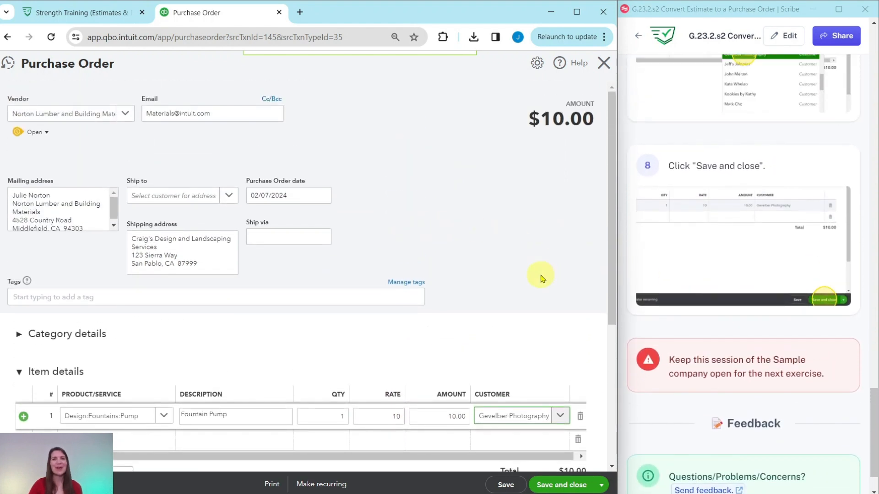
scroll(540, 270, down, 4)
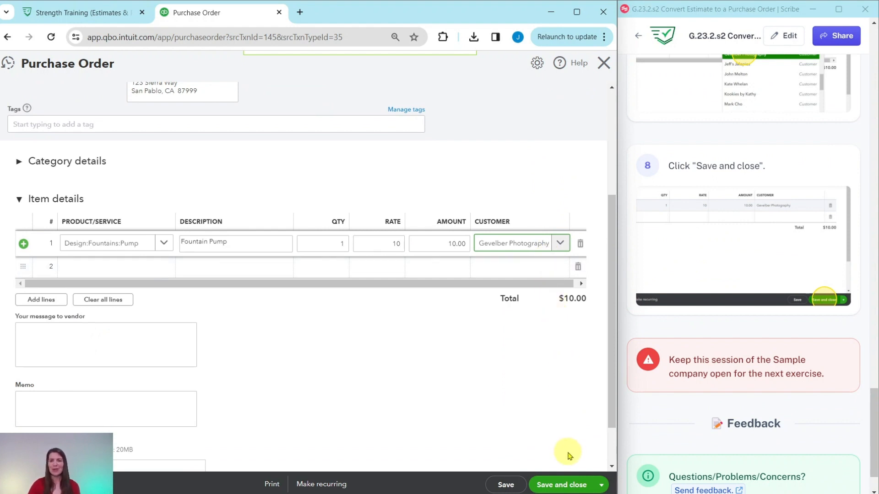
click(563, 487)
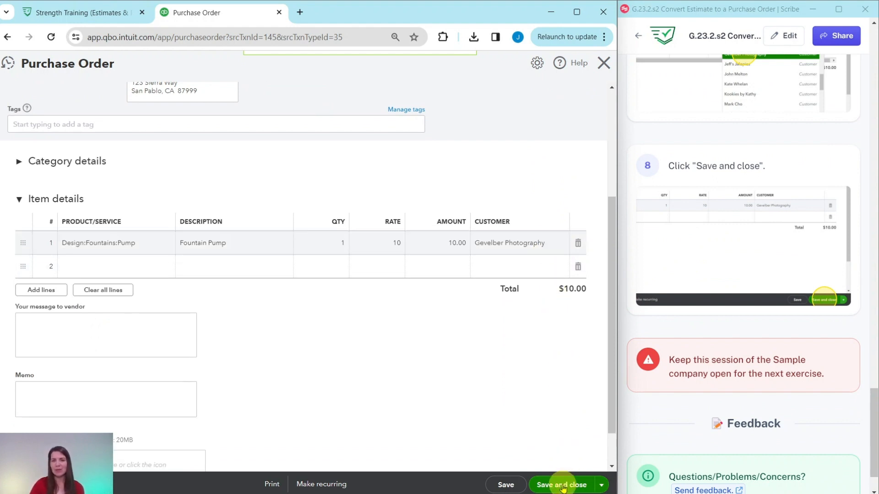